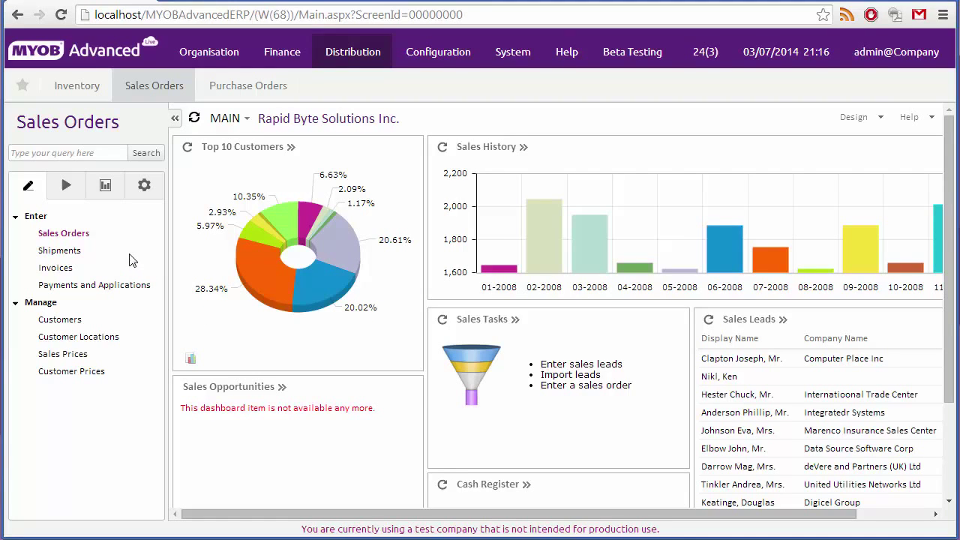
# Start a new SO sales order for customer ABCSTUDIOS at MAIN - Primary Location
pyautogui.click(59, 236)
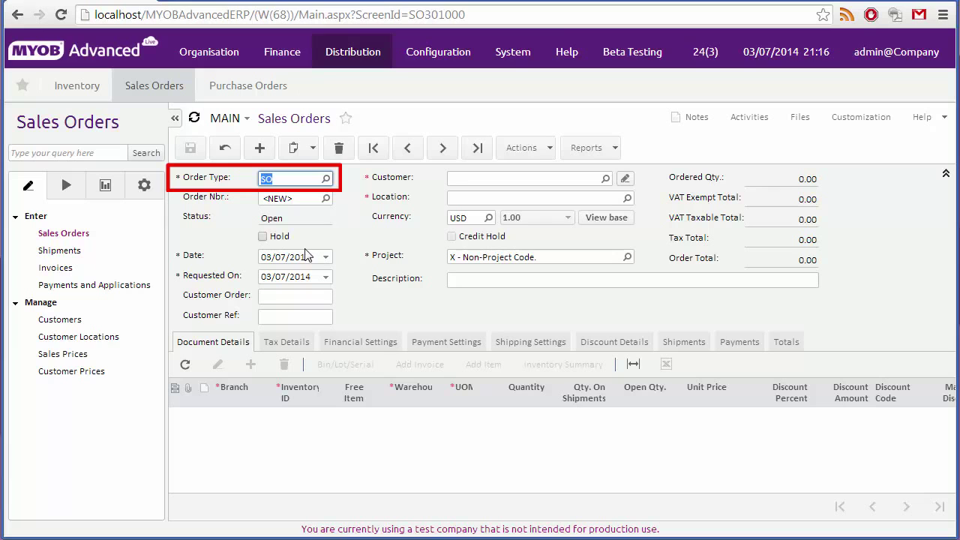
pyautogui.click(605, 181)
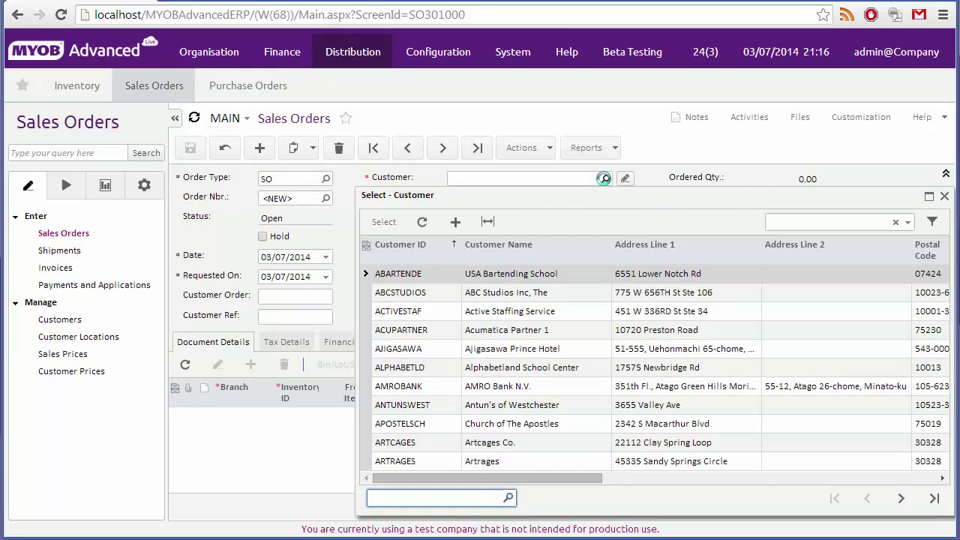
pyautogui.doubleClick(488, 292)
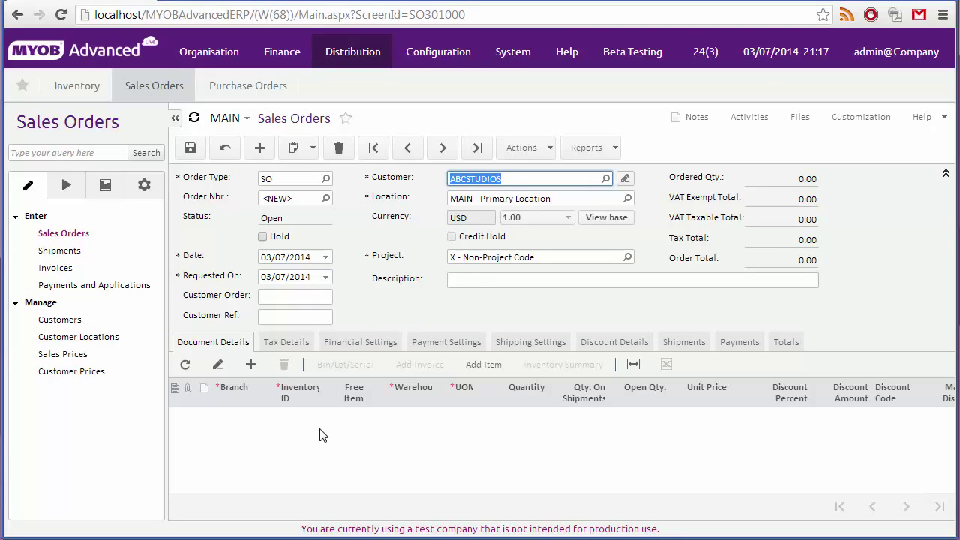
# Add an order line for item 301CMPST01 from WHOLESALE, quantity 2 at 120.00
pyautogui.click(250, 365)
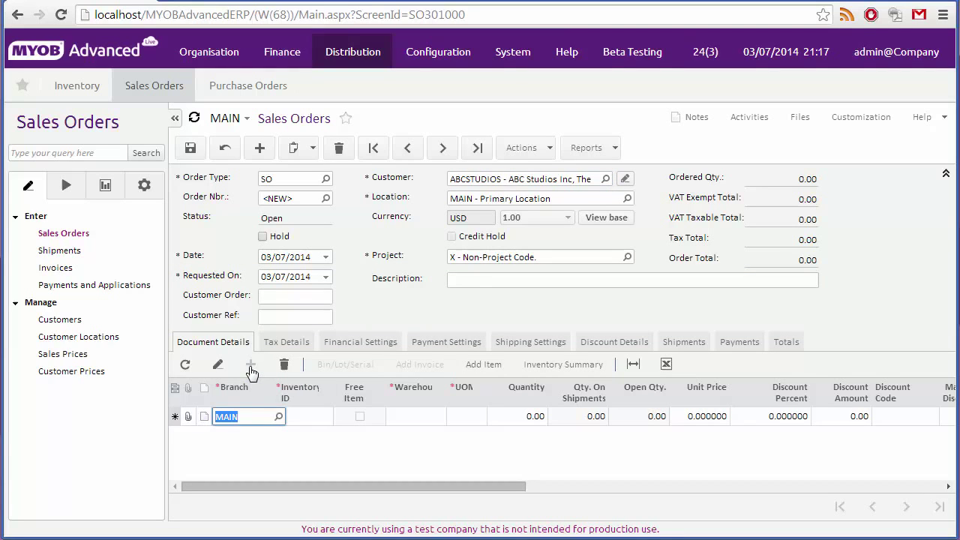
pyautogui.click(330, 418)
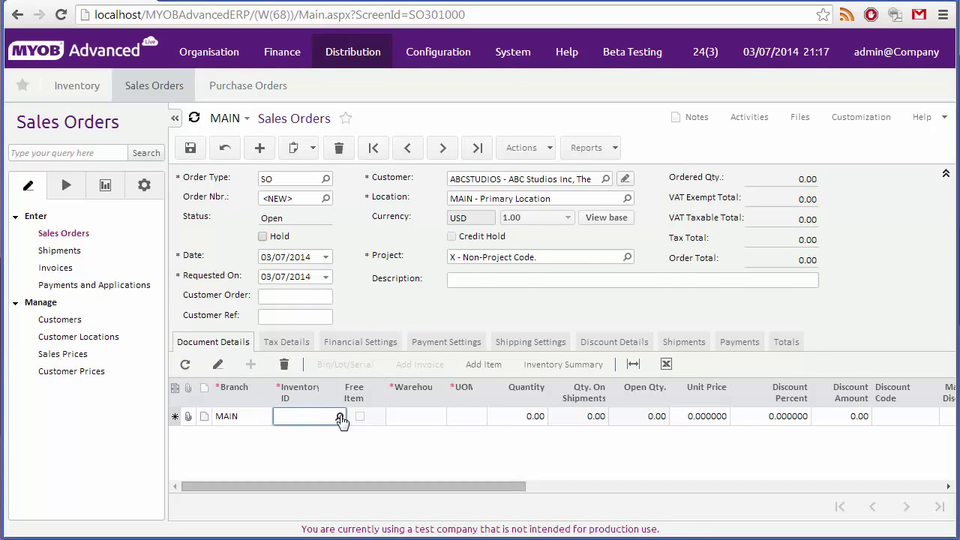
pyautogui.click(339, 416)
pyautogui.doubleClick(417, 221)
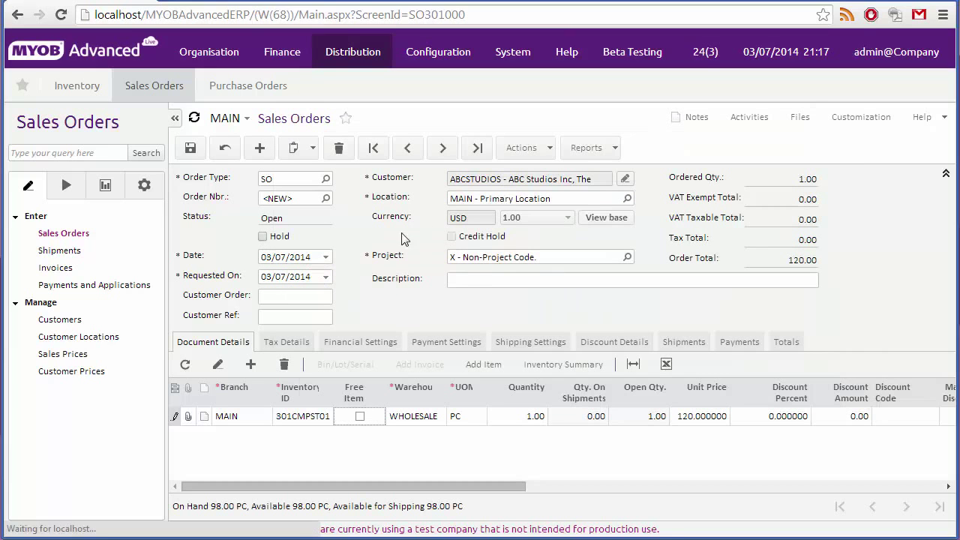
pyautogui.click(536, 417)
pyautogui.write('2')
# Add 2 of 301CMPST01 and 3 of 301CMPST03 from Inventory Lookup, bringing the total to 942.00
pyautogui.click(484, 365)
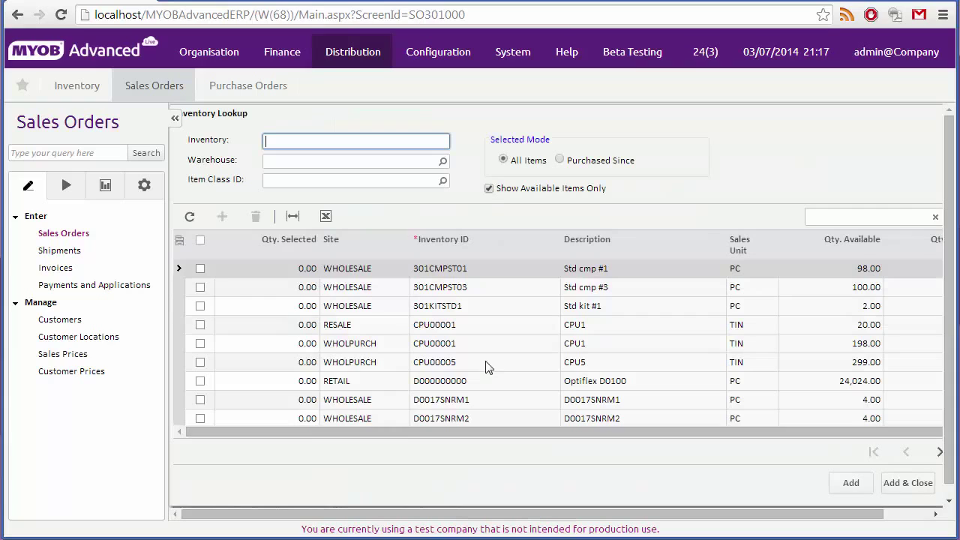
pyautogui.click(201, 269)
pyautogui.click(200, 288)
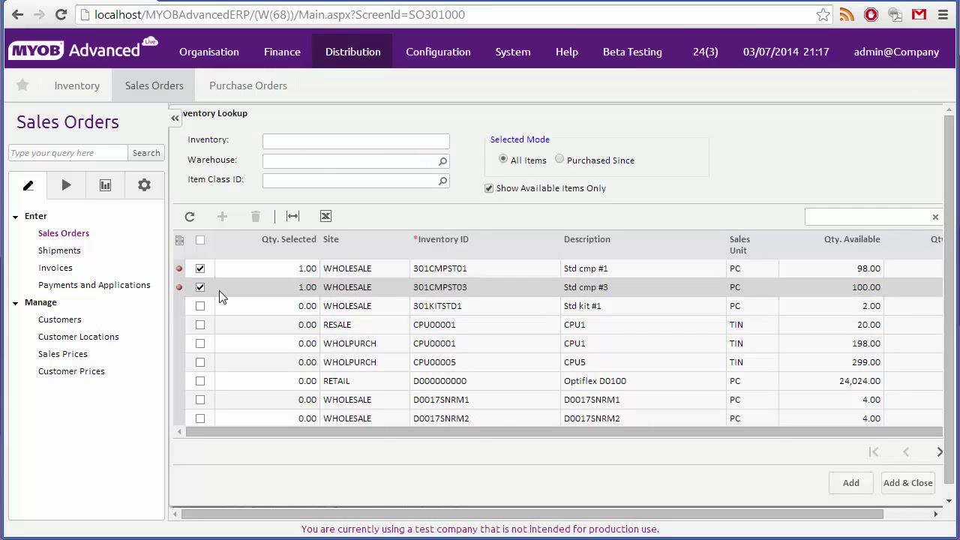
pyautogui.click(312, 275)
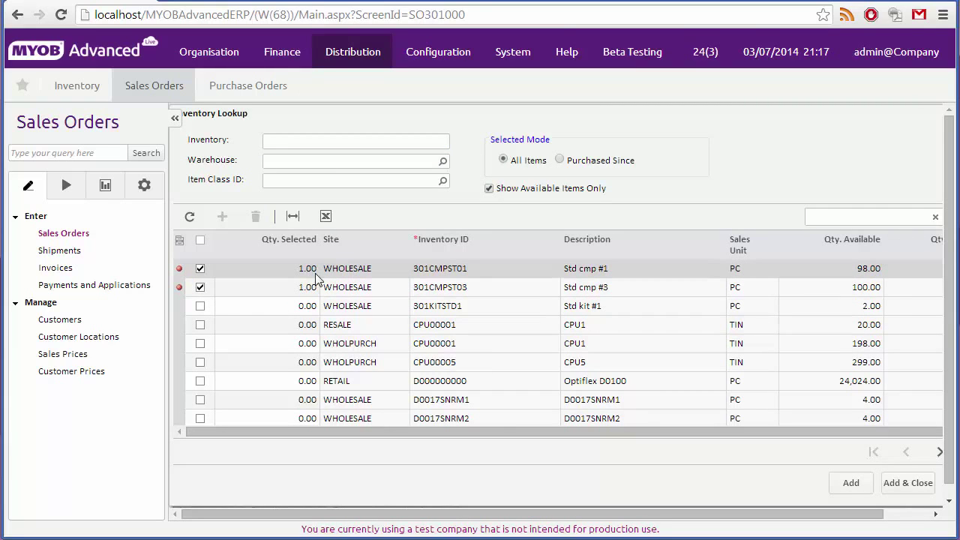
pyautogui.click(308, 272)
pyautogui.write('2')
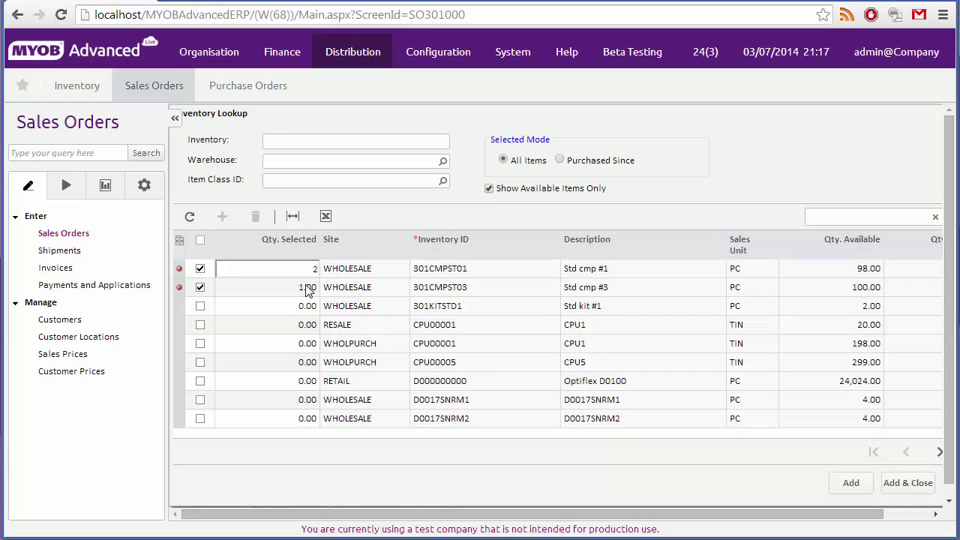
pyautogui.click(307, 286)
pyautogui.write('3')
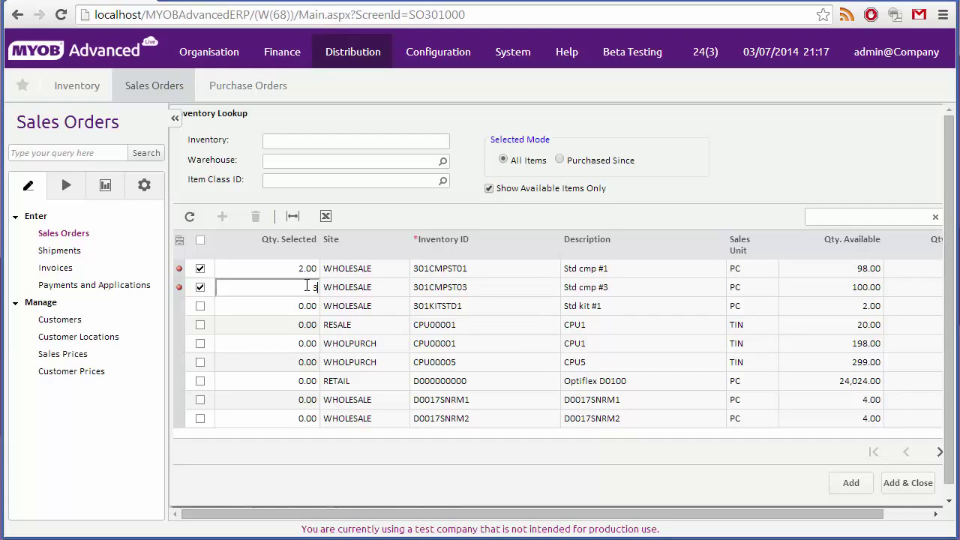
pyautogui.click(915, 485)
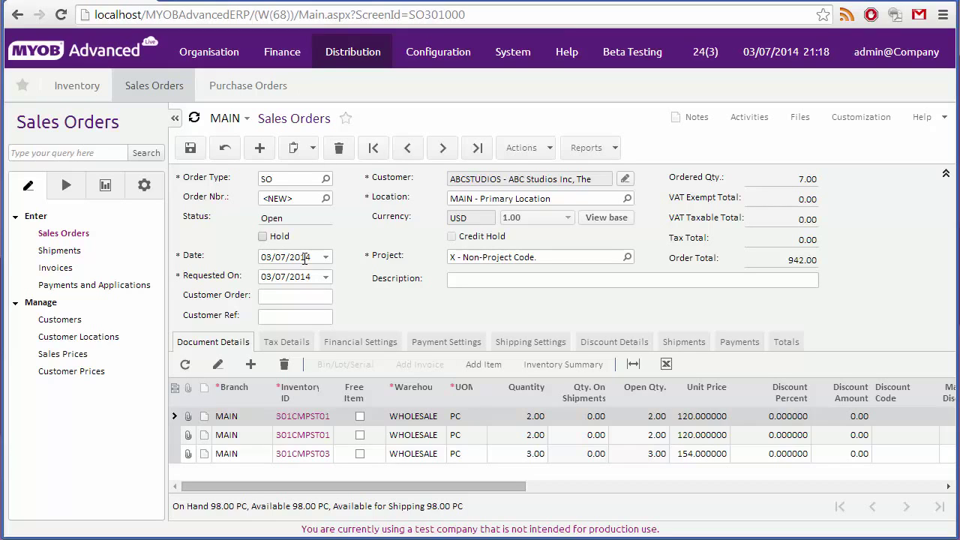
# Save the order as 000182 and review its Reports and Actions menus
pyautogui.click(200, 149)
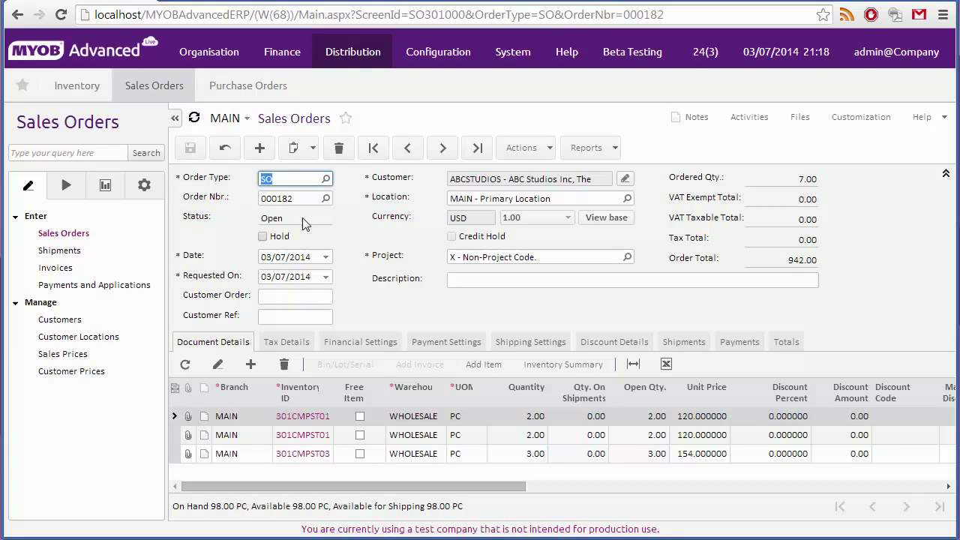
pyautogui.click(615, 149)
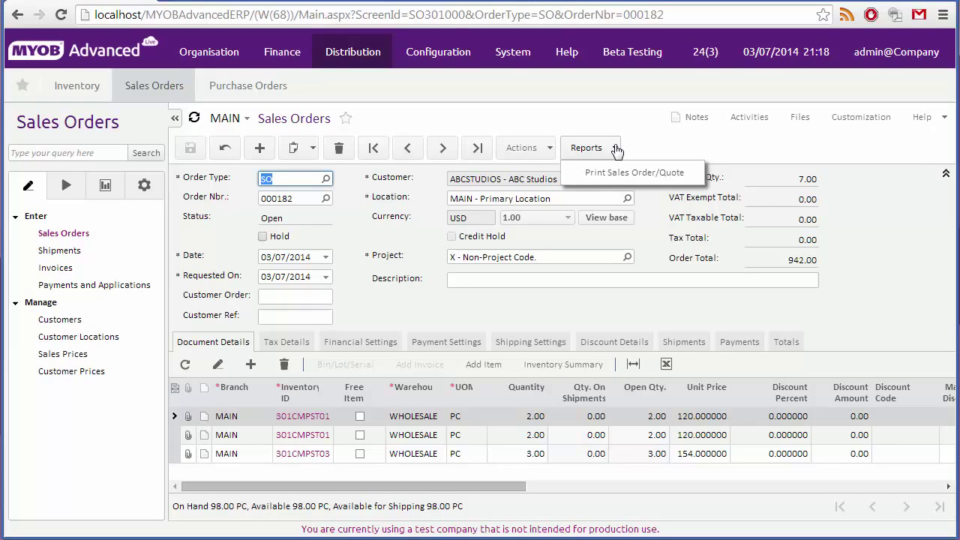
pyautogui.click(550, 150)
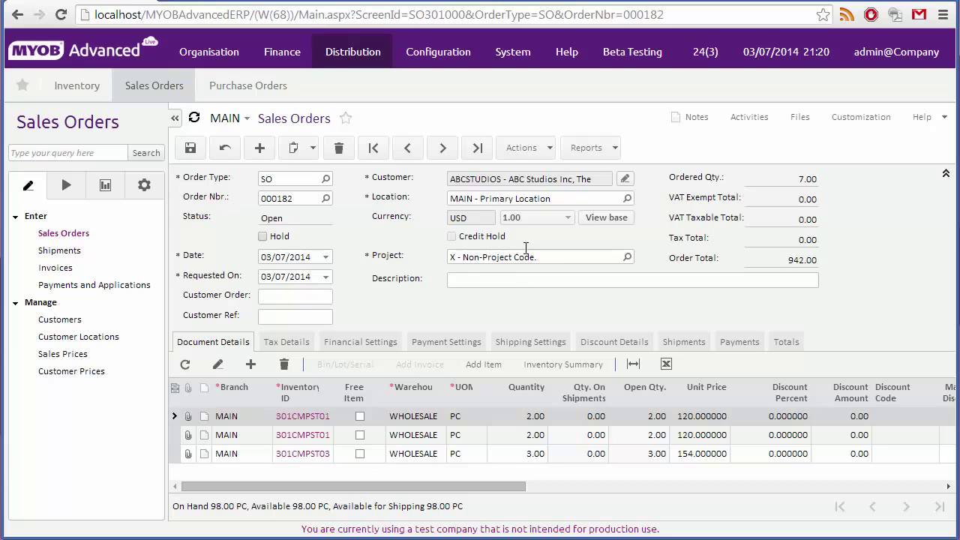
# Create shipment 000199 dated 03/07/2014 from WHOLESALE for all 7 units
pyautogui.click(549, 149)
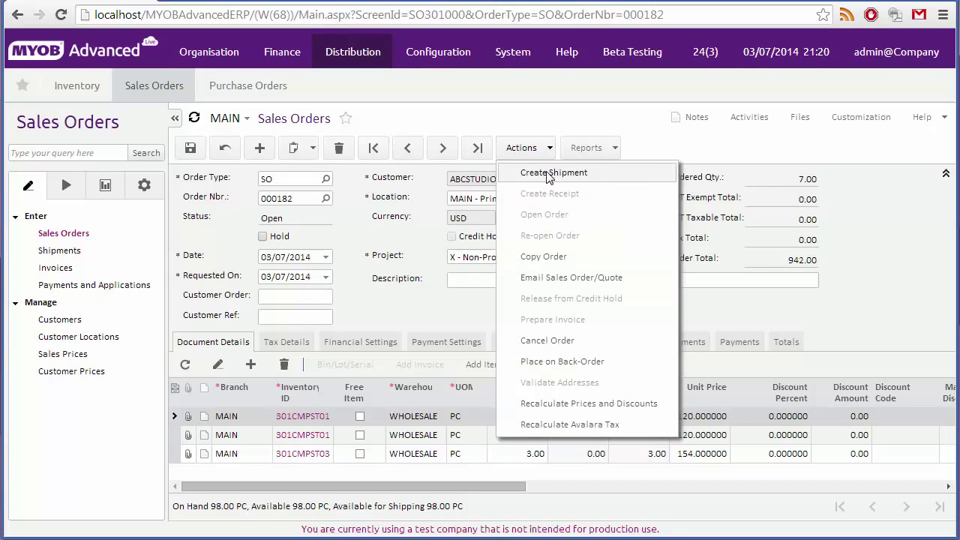
pyautogui.click(551, 173)
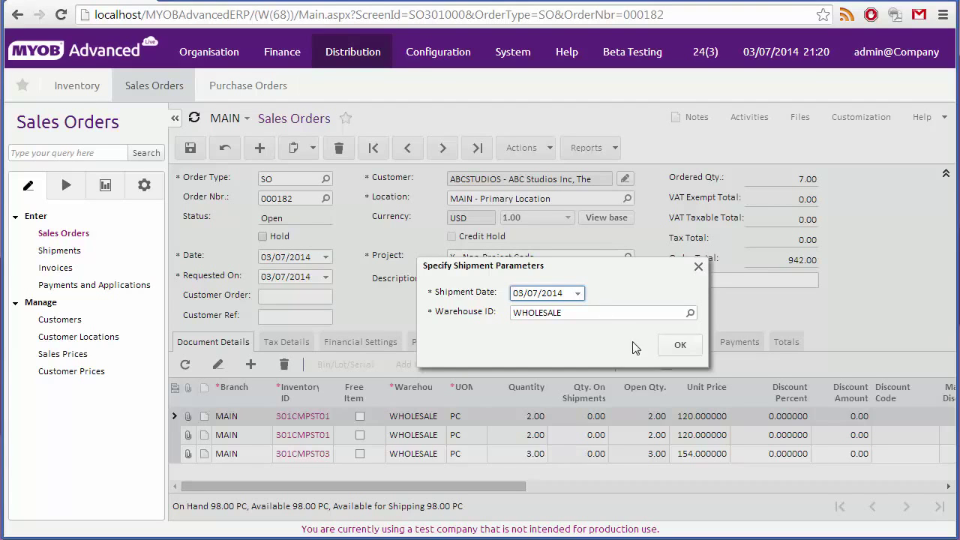
pyautogui.click(681, 348)
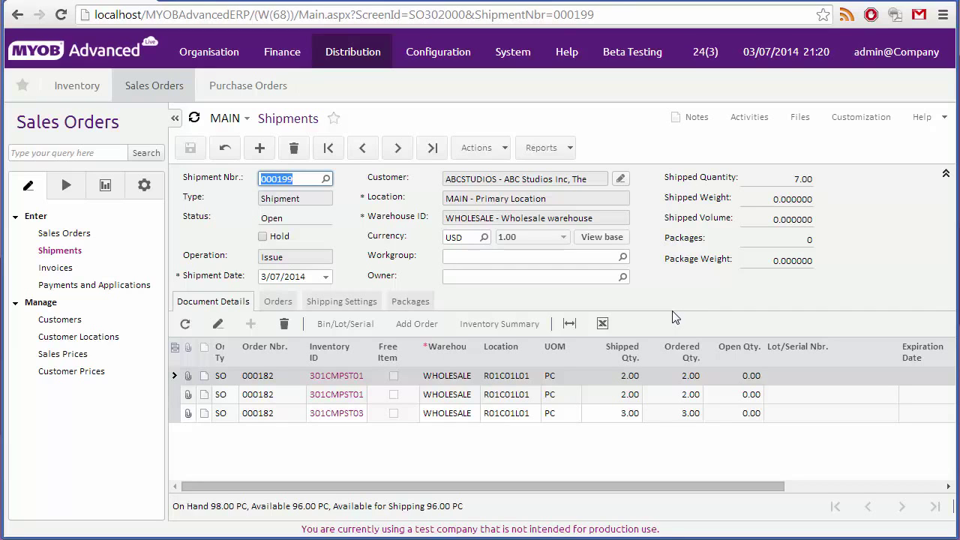
# Review the Print Pick List report, then confirm shipment 000199
pyautogui.click(568, 148)
pyautogui.click(489, 150)
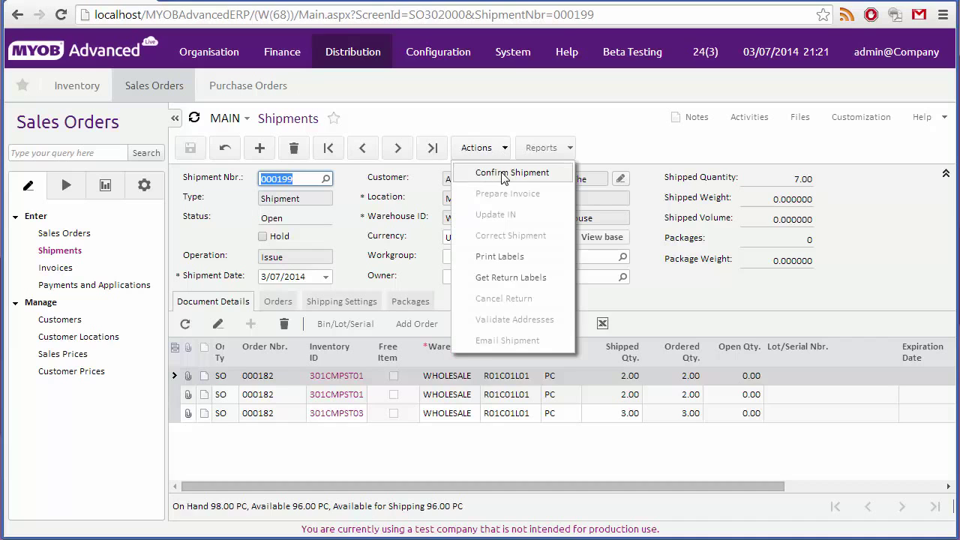
pyautogui.click(504, 174)
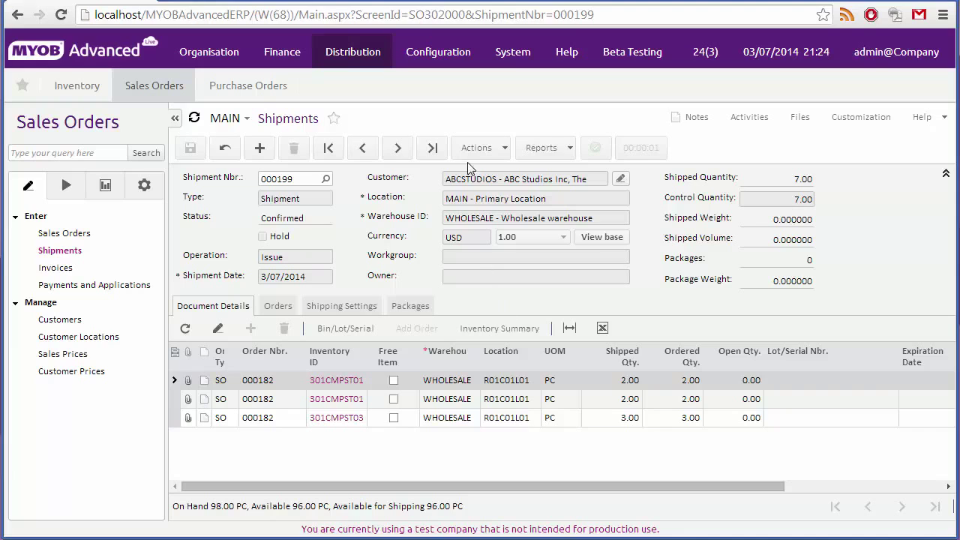
# Prepare invoice 001008 for 942.00 from the shipment and review its Email Invoice and Release actions
pyautogui.click(503, 150)
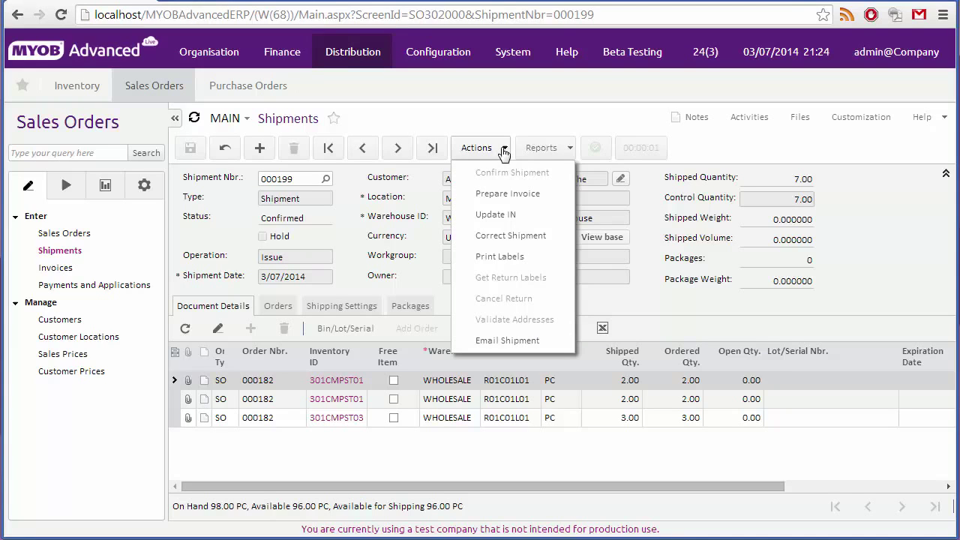
pyautogui.click(495, 197)
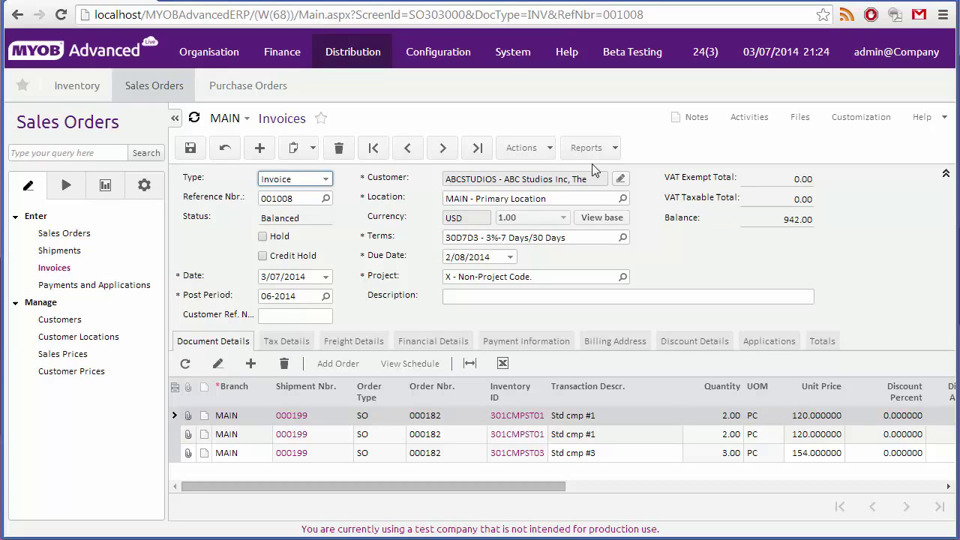
pyautogui.click(614, 149)
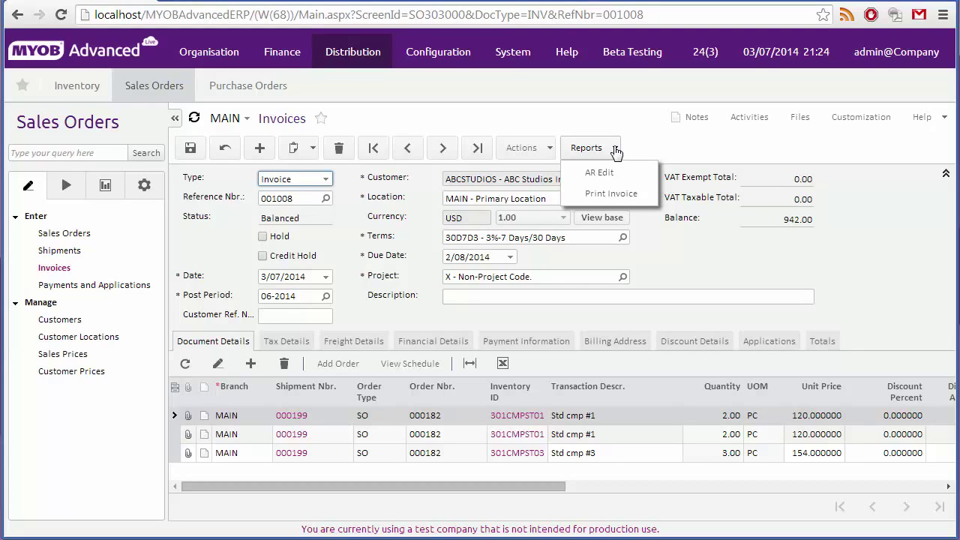
pyautogui.click(547, 150)
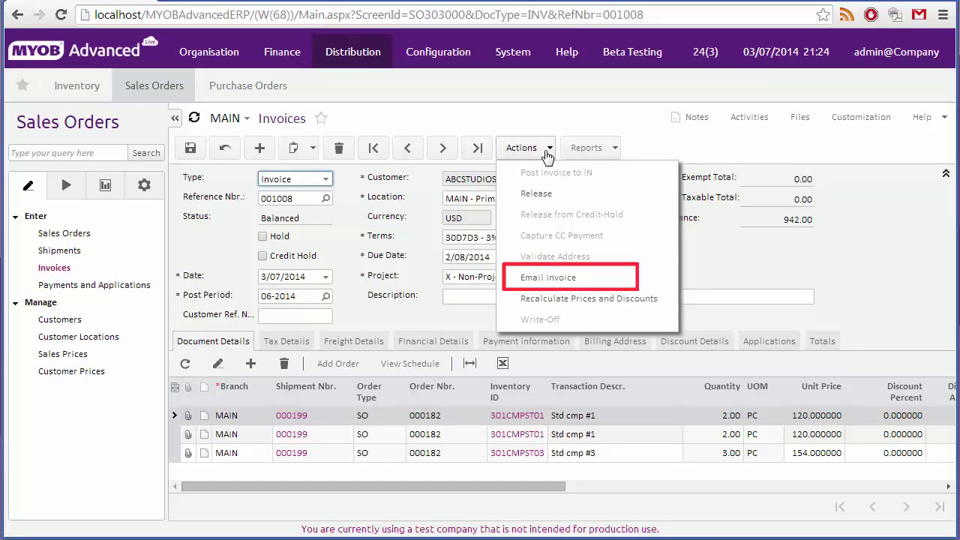
pyautogui.click(548, 133)
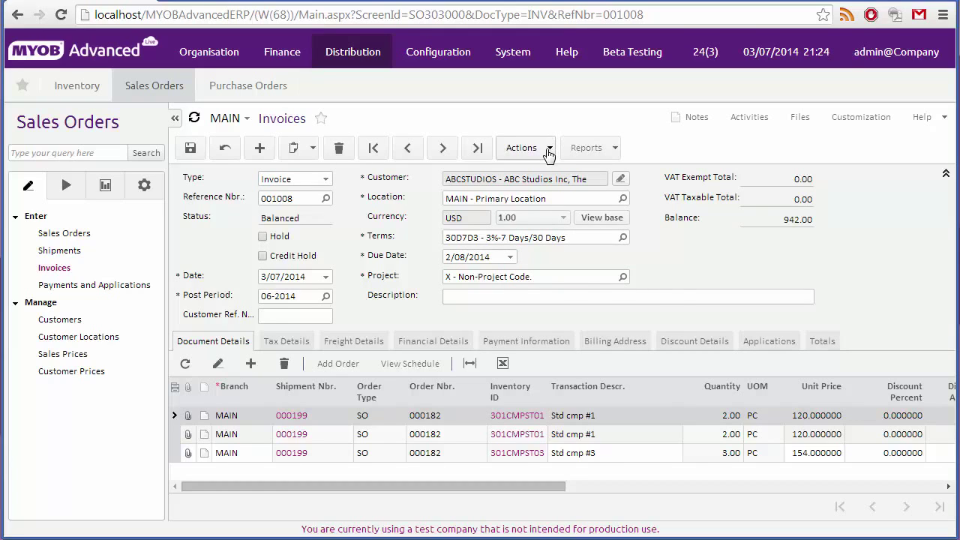
pyautogui.click(549, 149)
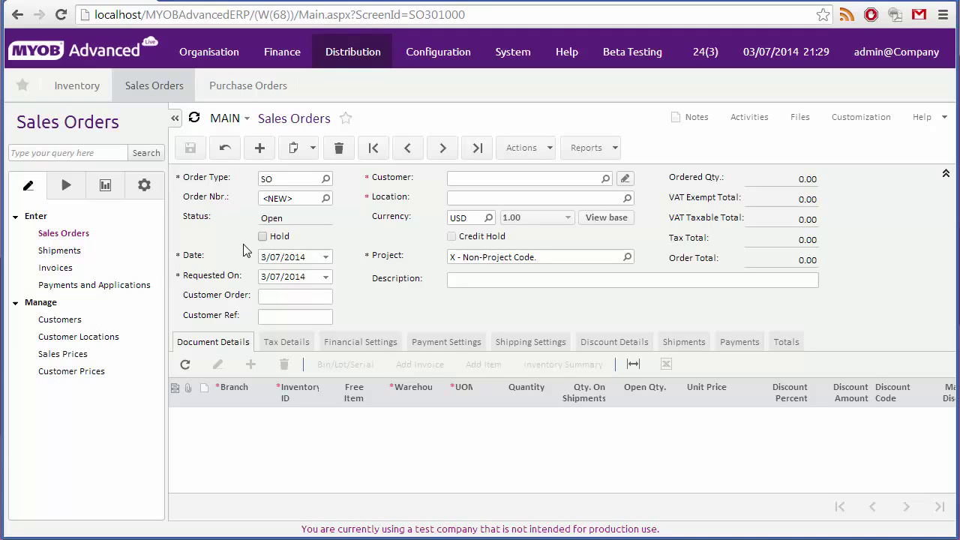
# Open Process Orders from the Processes panel with Action set to Create Shipment
pyautogui.click(66, 189)
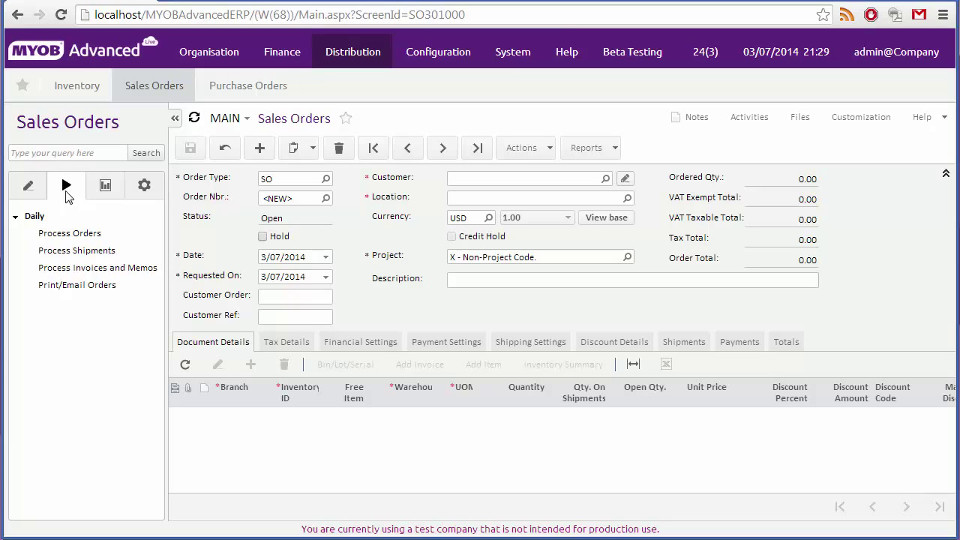
pyautogui.click(71, 236)
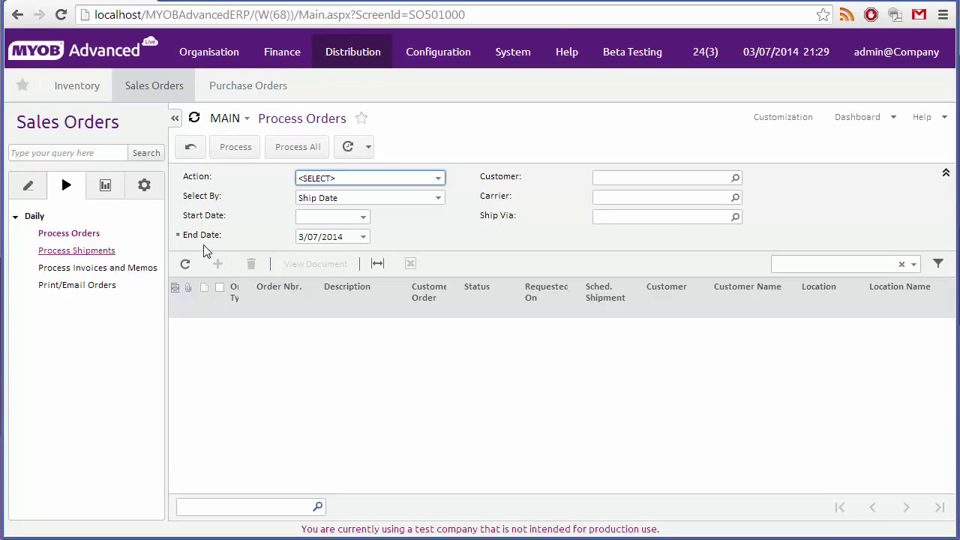
pyautogui.click(438, 178)
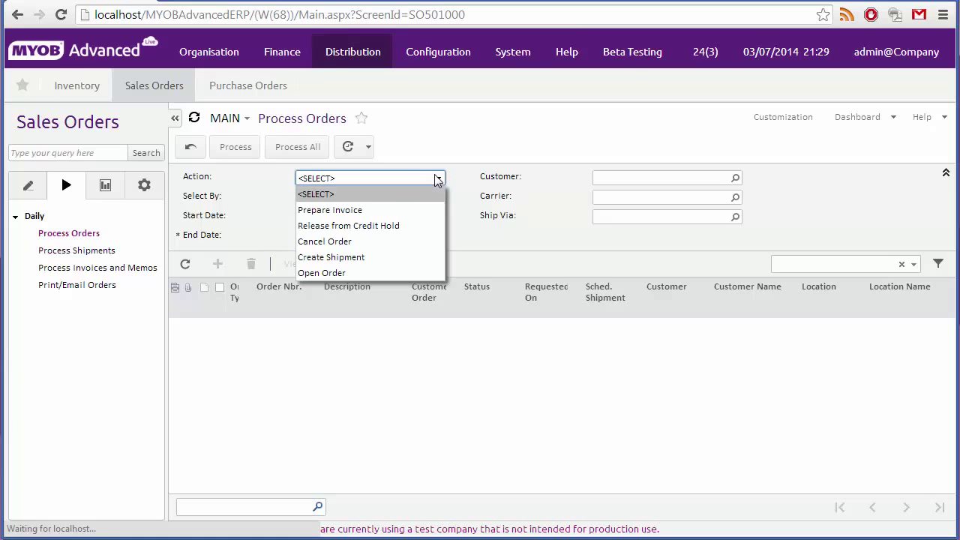
pyautogui.click(340, 259)
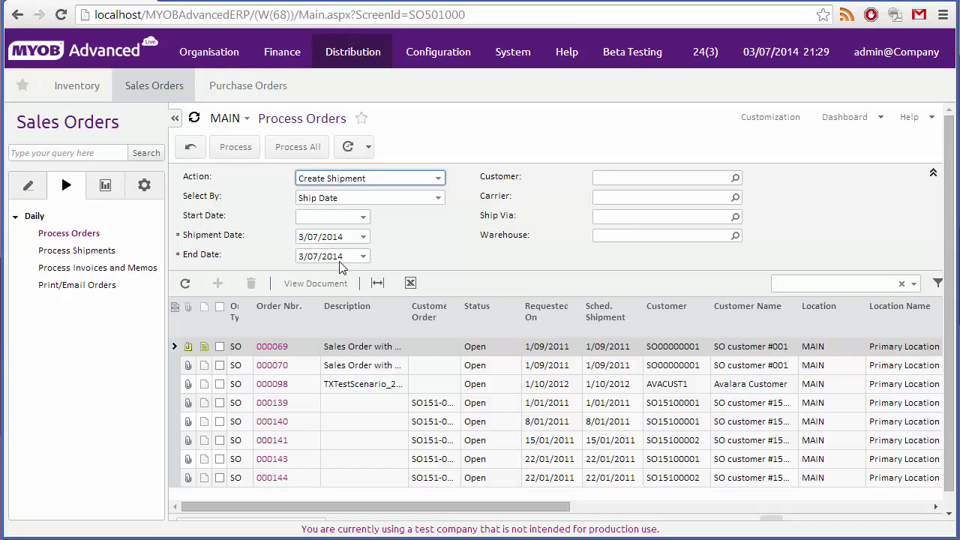
# Set Process Shipments to Prepare Invoice and add a new automation schedule for it
pyautogui.click(88, 252)
pyautogui.click(437, 177)
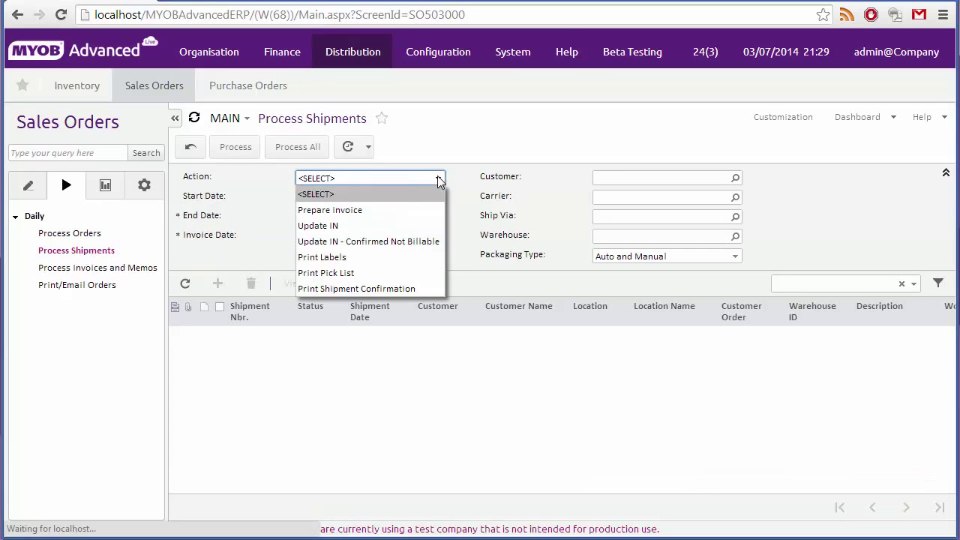
pyautogui.click(357, 212)
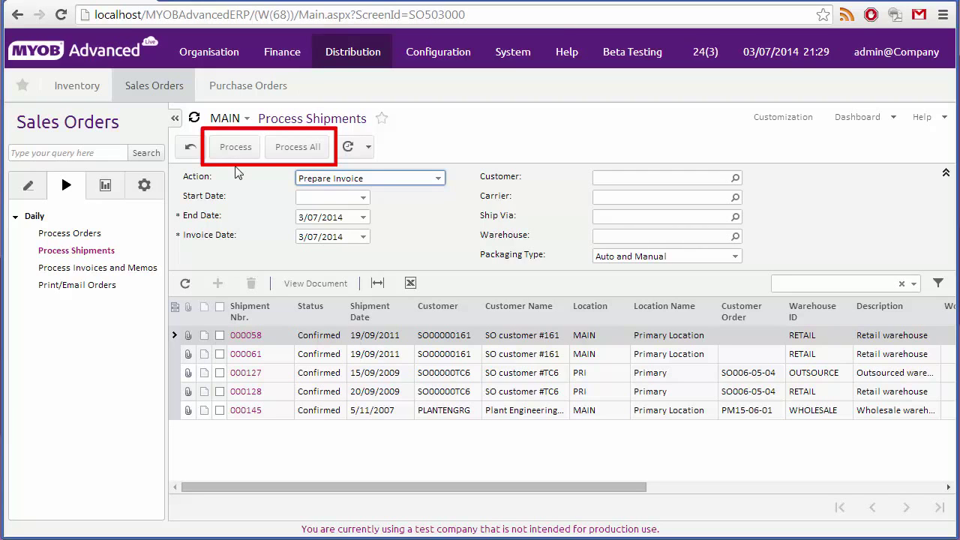
pyautogui.click(368, 147)
pyautogui.click(365, 236)
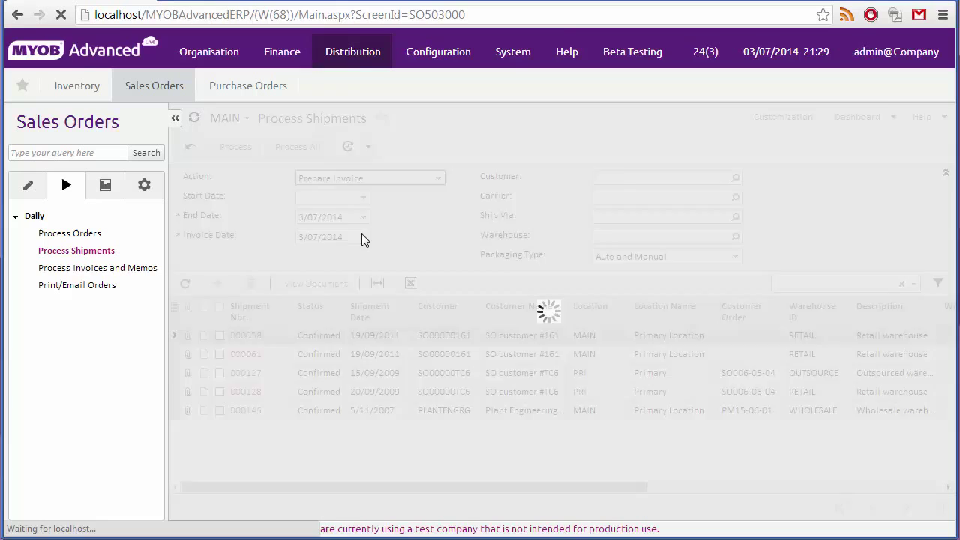